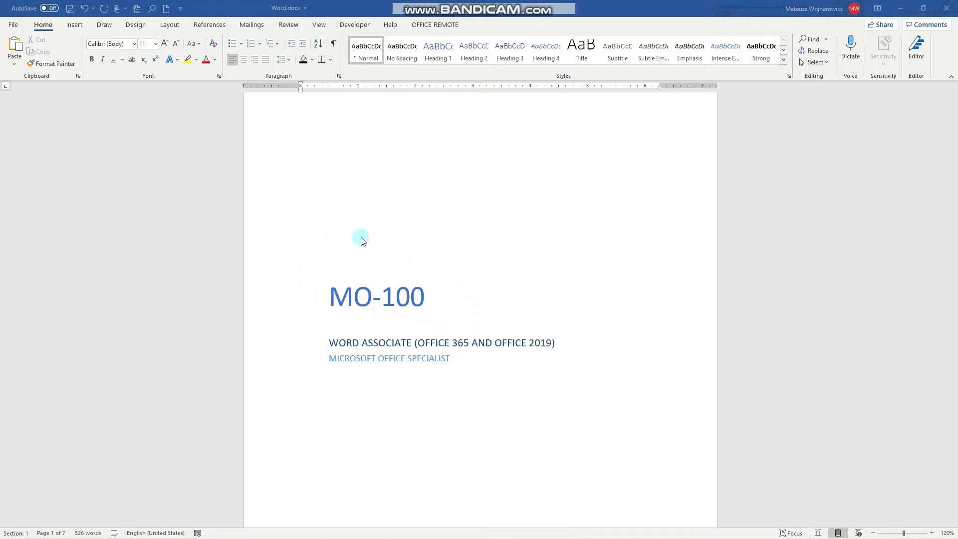
Step: Scroll to page 3 and place the cursor in section 2's subheading list
{"action": "scroll", "coordinate": [349, 278], "scroll_direction": "down", "scroll_amount": 20}
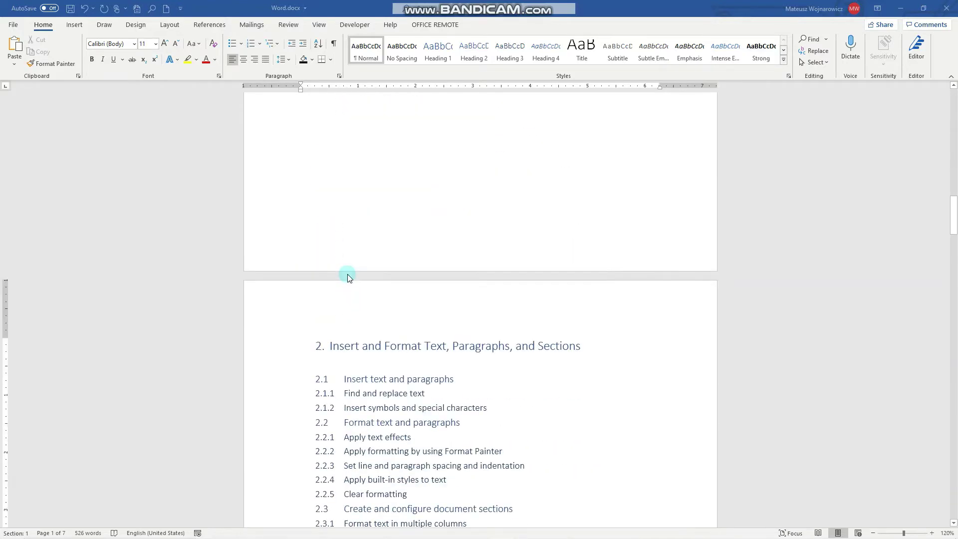
{"action": "scroll", "coordinate": [348, 277], "scroll_direction": "down", "scroll_amount": 2}
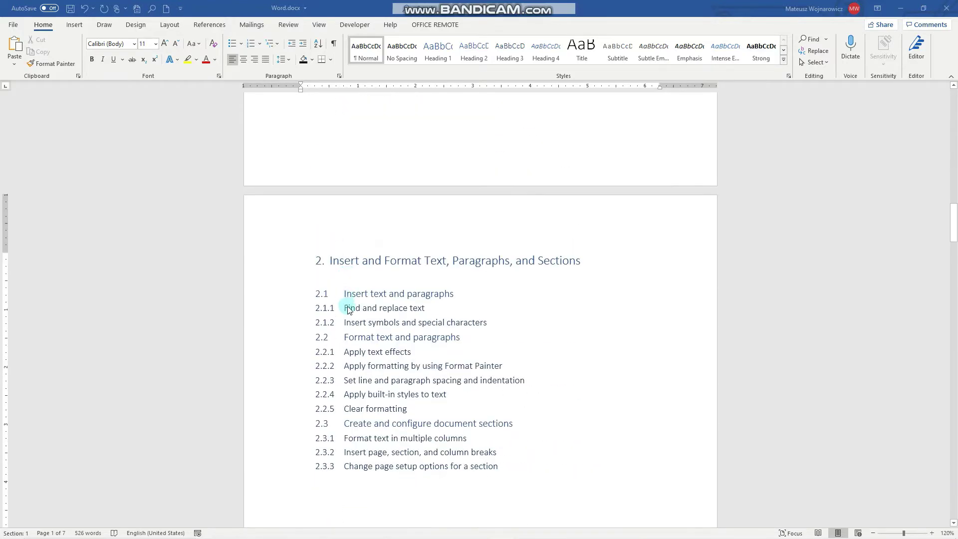
{"action": "left_click", "coordinate": [465, 323]}
{"action": "left_click", "coordinate": [394, 356]}
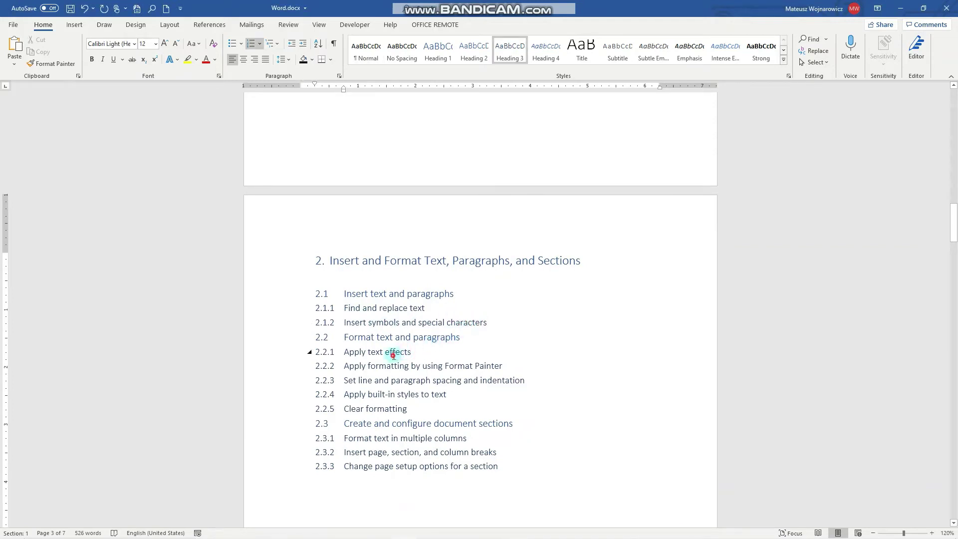
{"action": "left_click", "coordinate": [401, 366]}
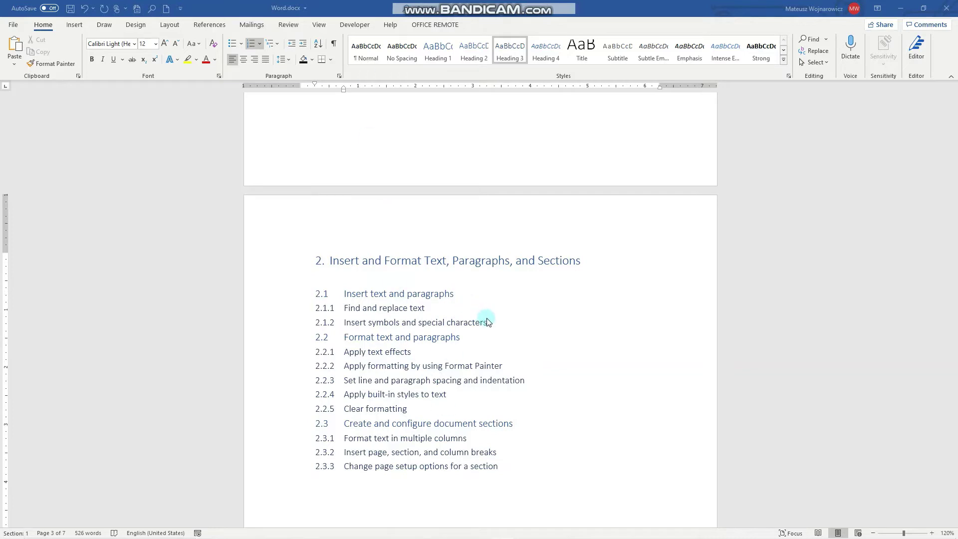
Step: Put the cursor on the empty line under the section 2 heading and open the Symbol gallery
{"action": "left_click", "coordinate": [327, 279]}
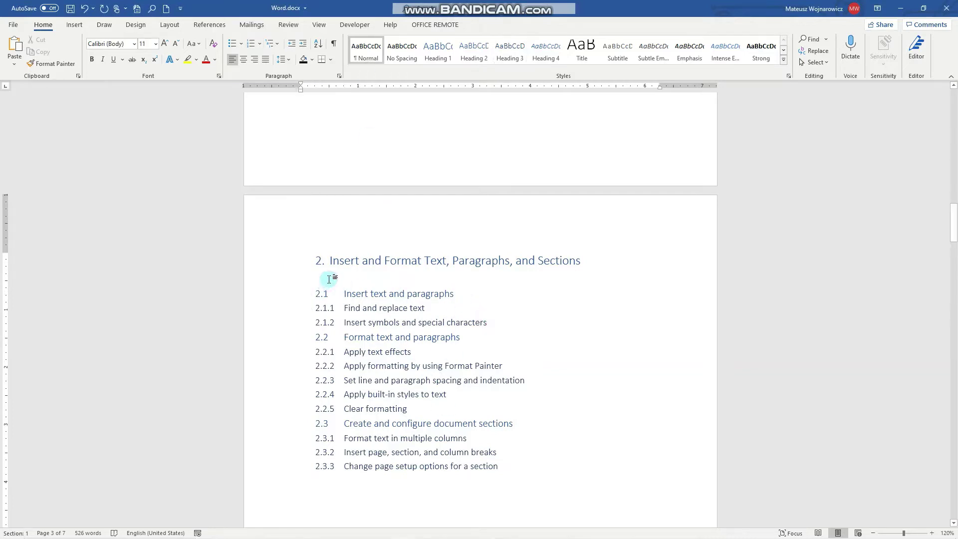
{"action": "scroll", "coordinate": [329, 279], "scroll_direction": "up", "scroll_amount": 6}
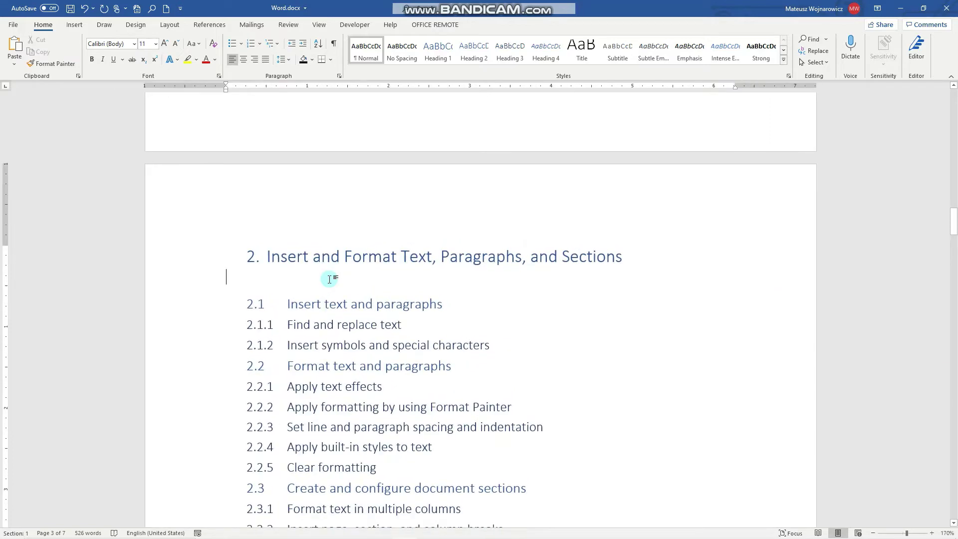
{"action": "scroll", "coordinate": [330, 279], "scroll_direction": "up", "scroll_amount": 10}
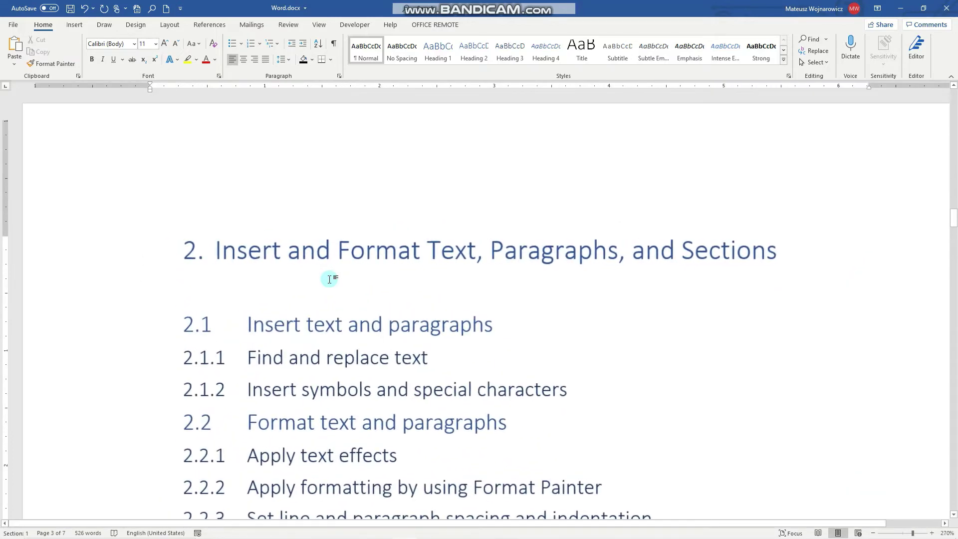
{"action": "scroll", "coordinate": [330, 279], "scroll_direction": "up", "scroll_amount": 6}
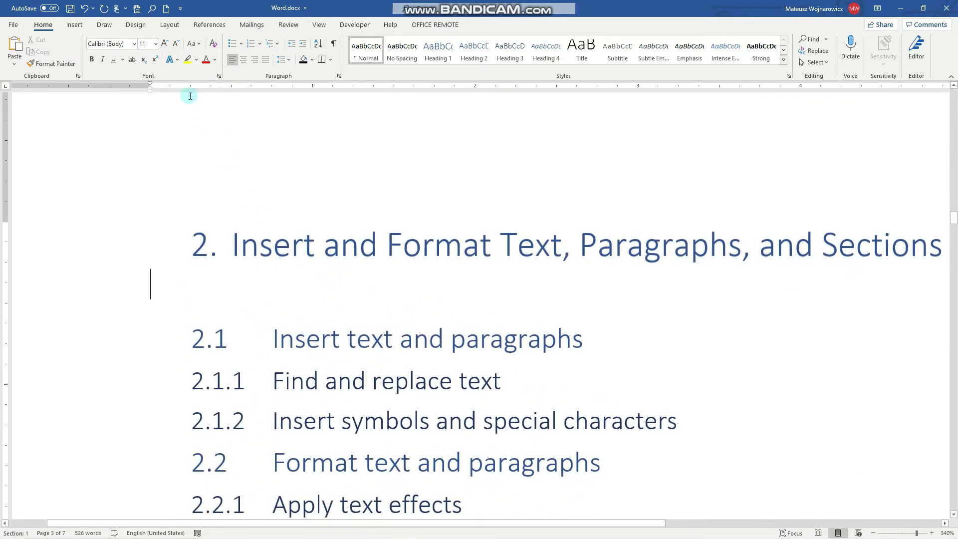
{"action": "left_click", "coordinate": [75, 25]}
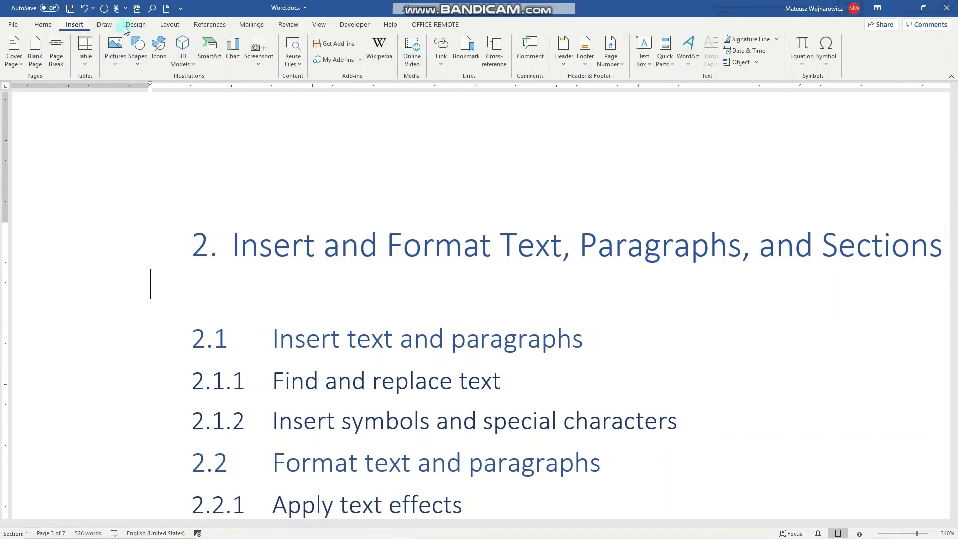
{"action": "left_click", "coordinate": [829, 55]}
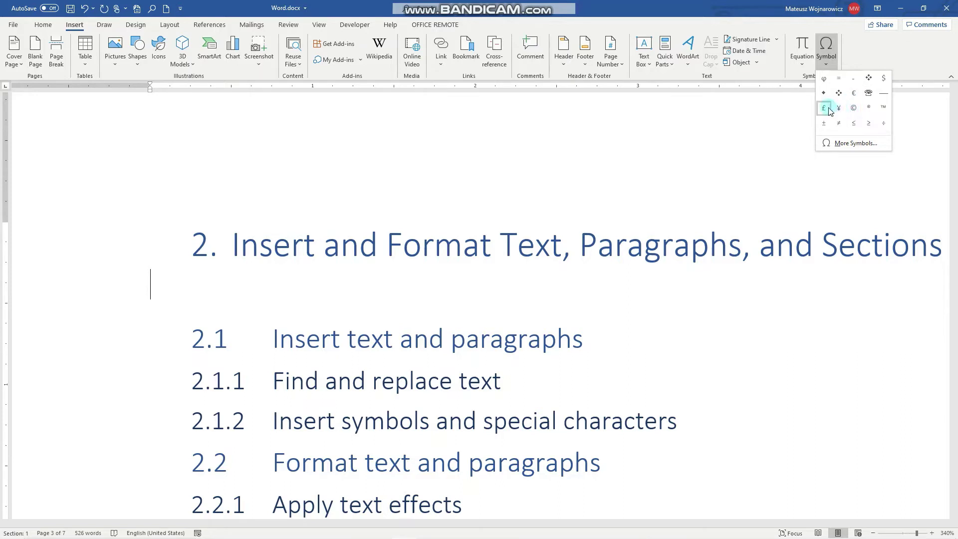
Step: Open More Symbols, reposition the dialog, and pick the € from recently used symbols
{"action": "left_click", "coordinate": [855, 143]}
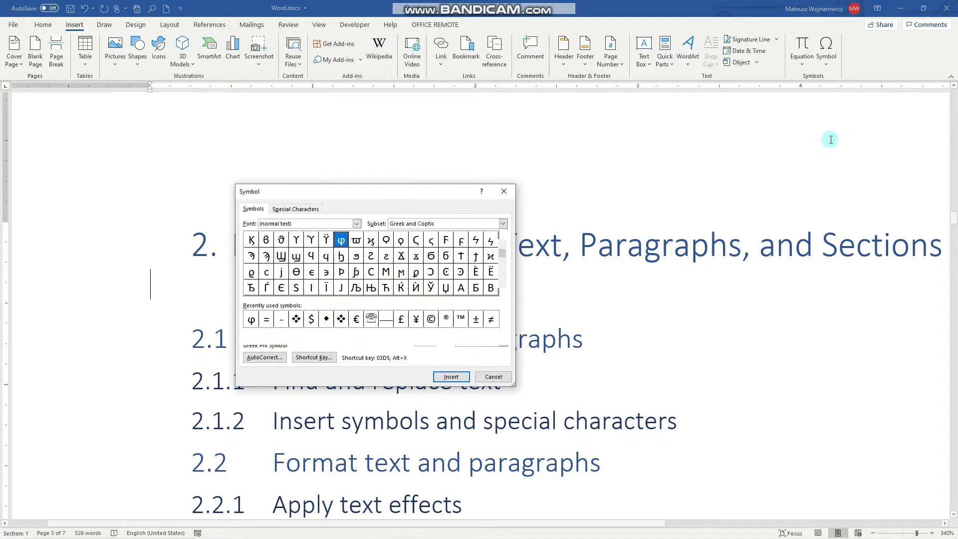
{"action": "left_click_drag", "start_coordinate": [389, 194], "coordinate": [477, 128]}
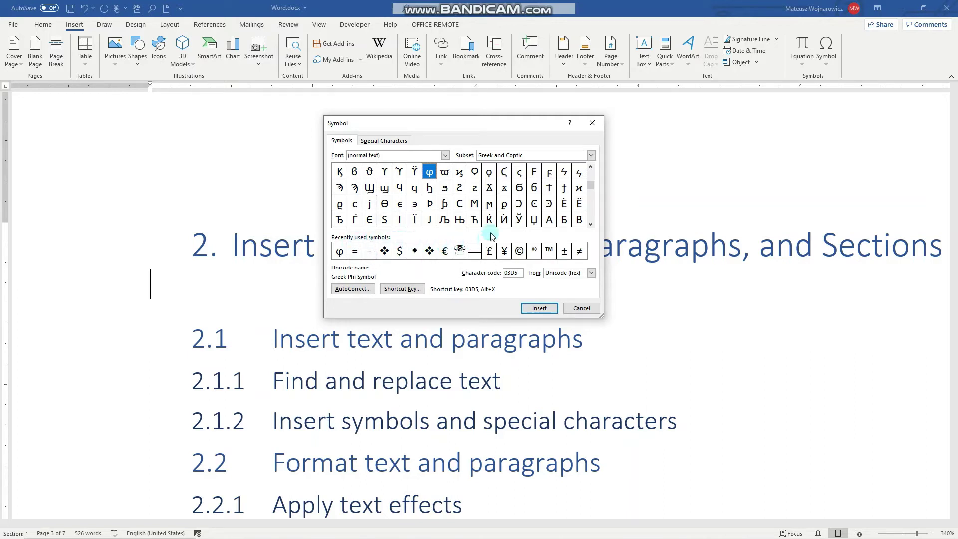
{"action": "left_click", "coordinate": [444, 251]}
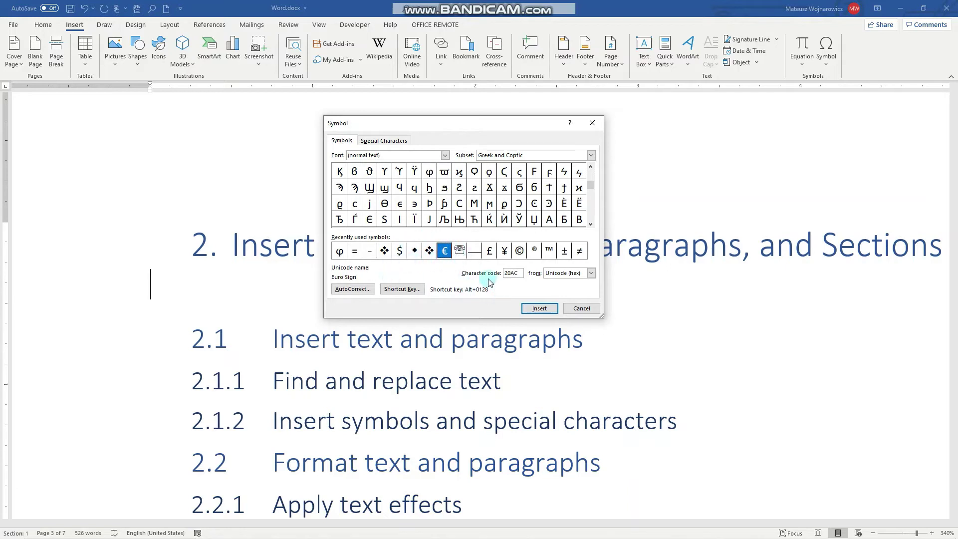
{"action": "left_click", "coordinate": [363, 293]}
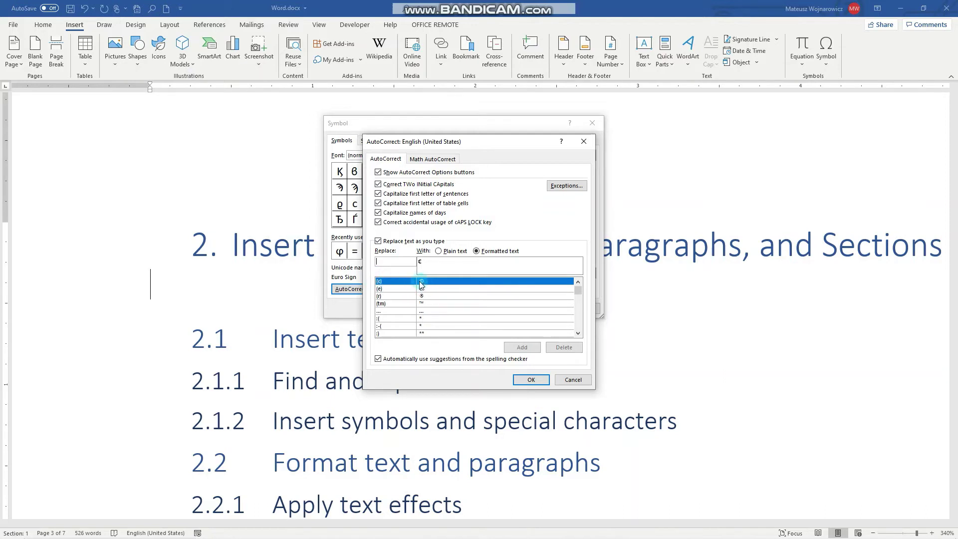
Step: Insert the Copyright character from Special Characters, then close the Symbol dialog
{"action": "left_click", "coordinate": [583, 142]}
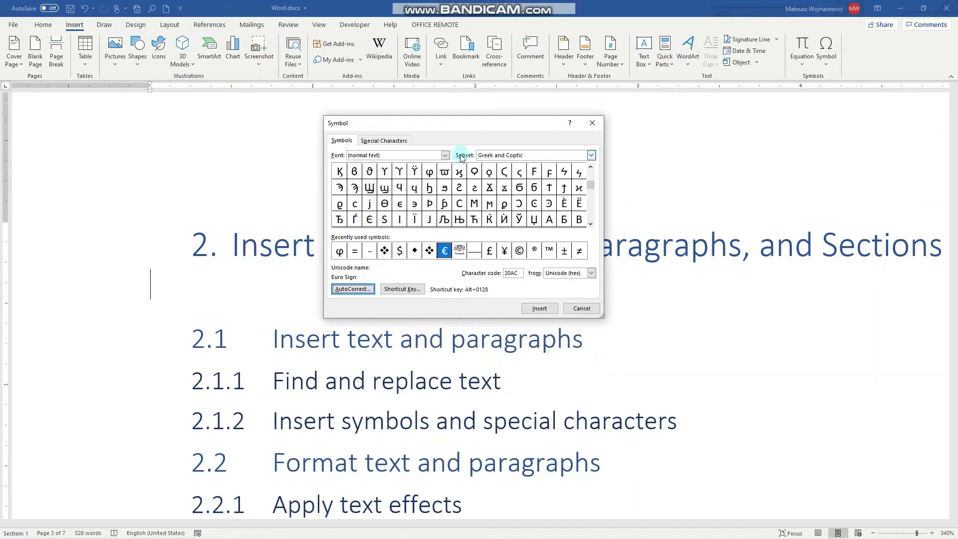
{"action": "left_click", "coordinate": [392, 141]}
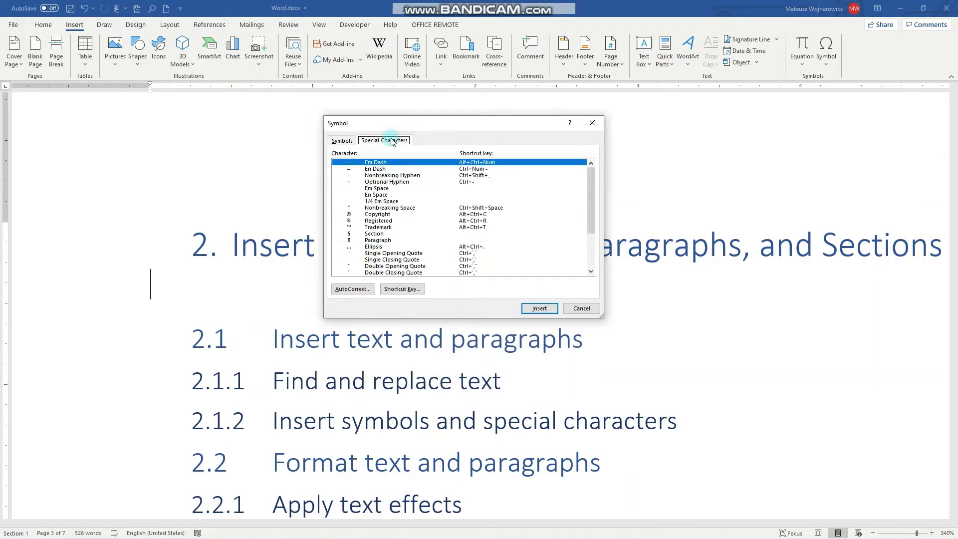
{"action": "left_click_drag", "start_coordinate": [453, 129], "coordinate": [456, 104]}
{"action": "left_click", "coordinate": [386, 191]}
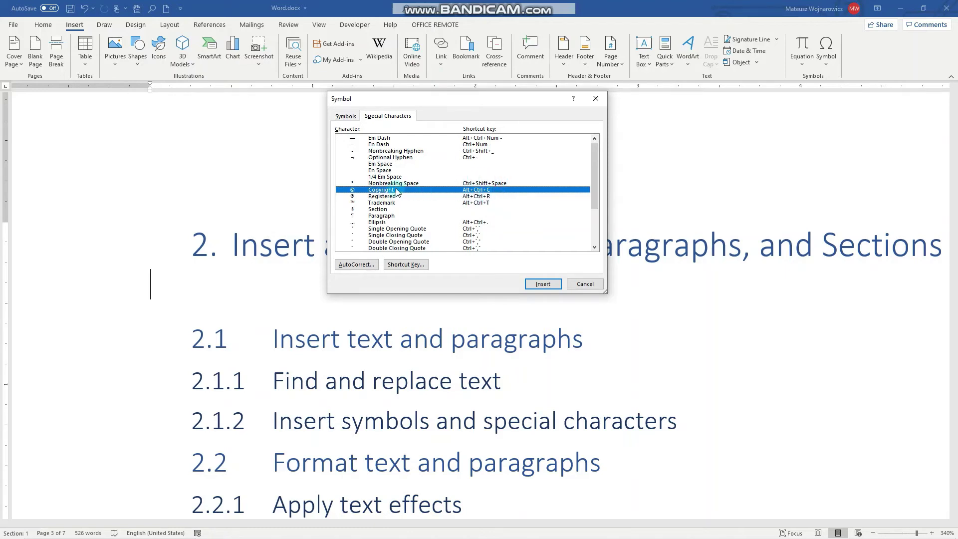
{"action": "left_click", "coordinate": [539, 286]}
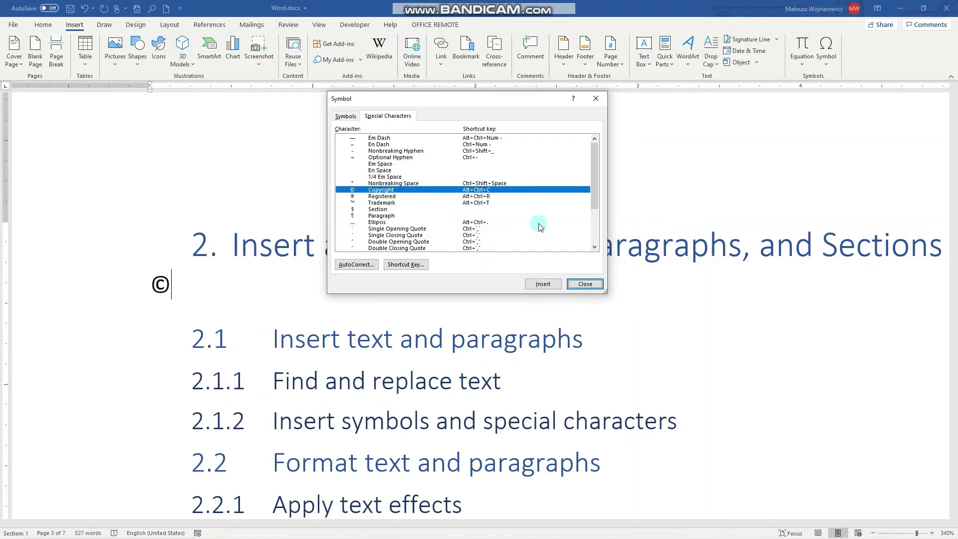
{"action": "left_click", "coordinate": [347, 116]}
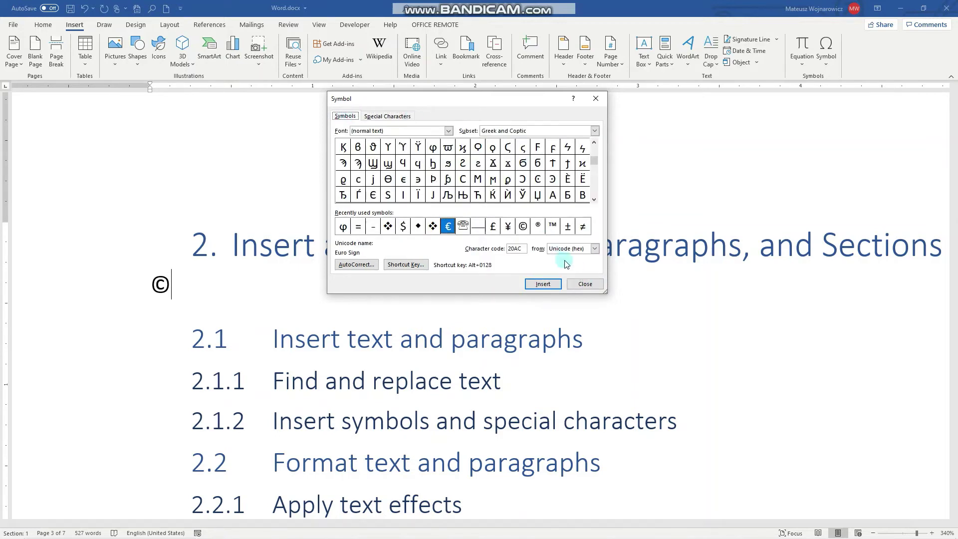
{"action": "left_click", "coordinate": [586, 284]}
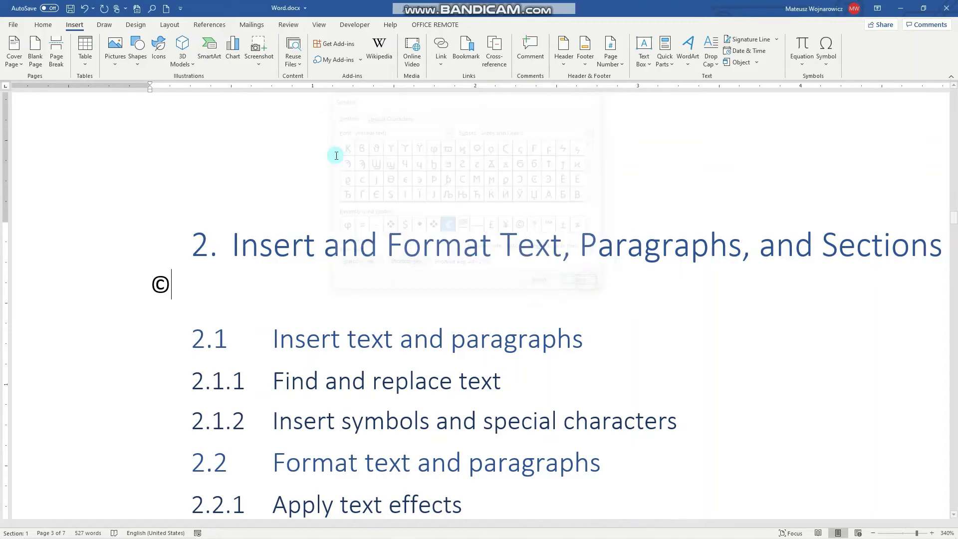
Step: Type One, Two and Three on separate lines after the ©, then select One
{"action": "scroll", "coordinate": [469, 375], "scroll_direction": "down", "scroll_amount": 5}
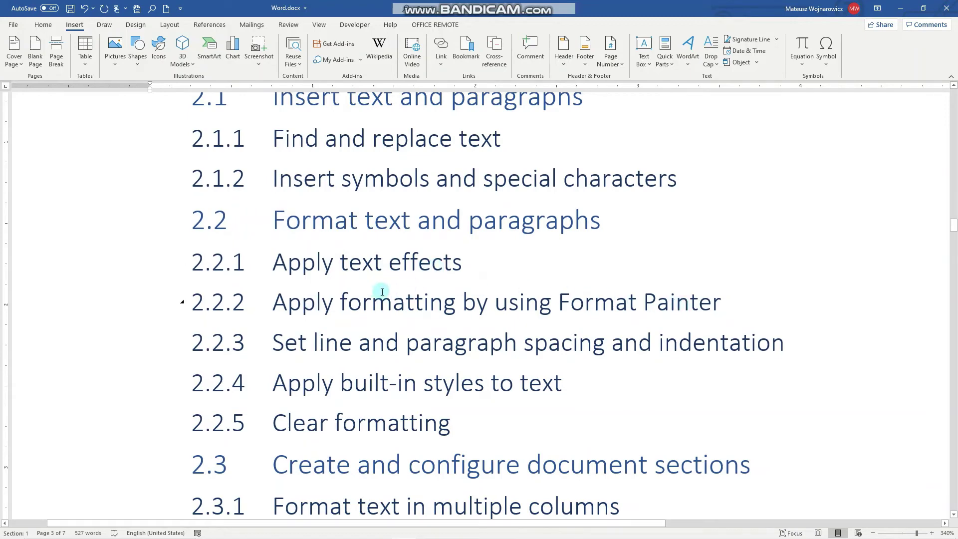
{"action": "scroll", "coordinate": [345, 274], "scroll_direction": "up", "scroll_amount": 6}
{"action": "scroll", "coordinate": [345, 274], "scroll_direction": "up", "scroll_amount": 2}
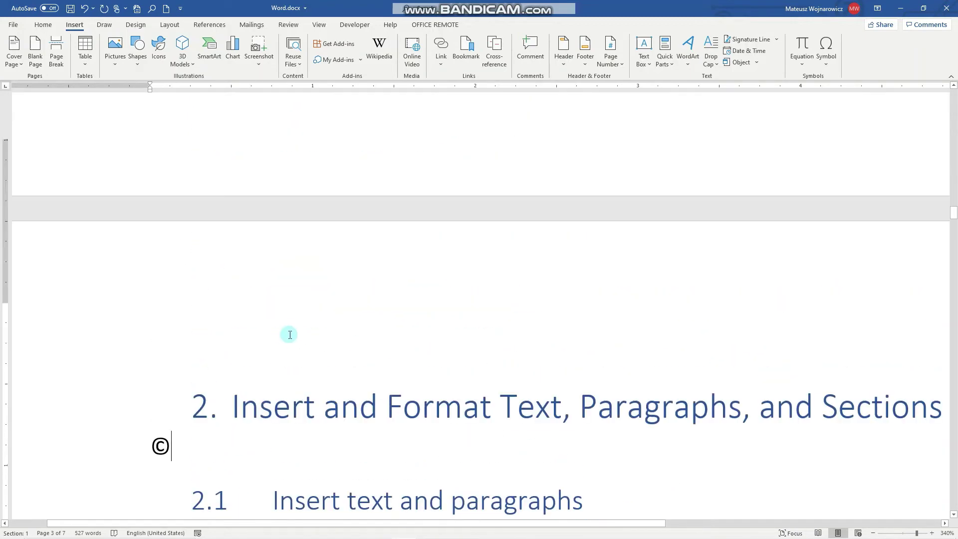
{"action": "scroll", "coordinate": [289, 334], "scroll_direction": "down", "scroll_amount": 5}
{"action": "left_click", "coordinate": [232, 205]}
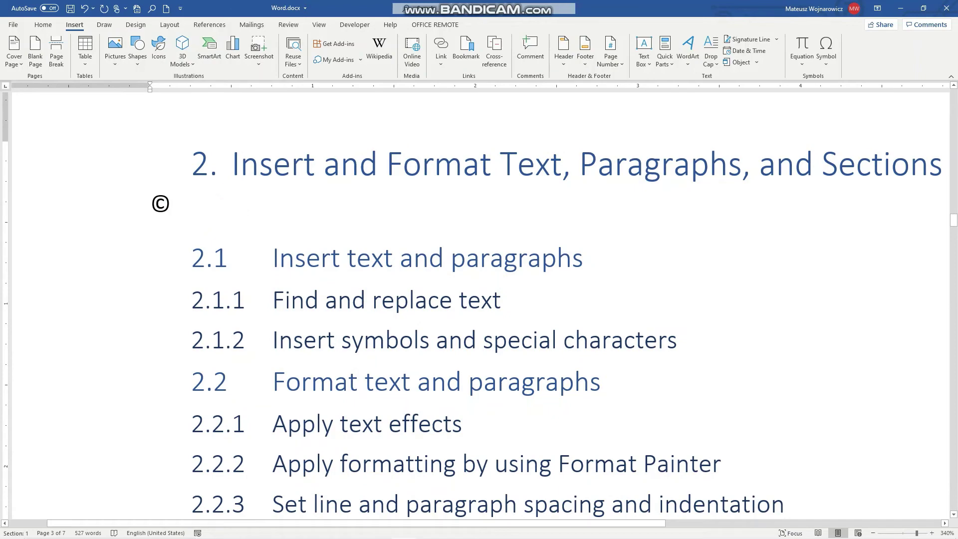
{"action": "key", "text": "Return"}
{"action": "type", "text": "Onee"}
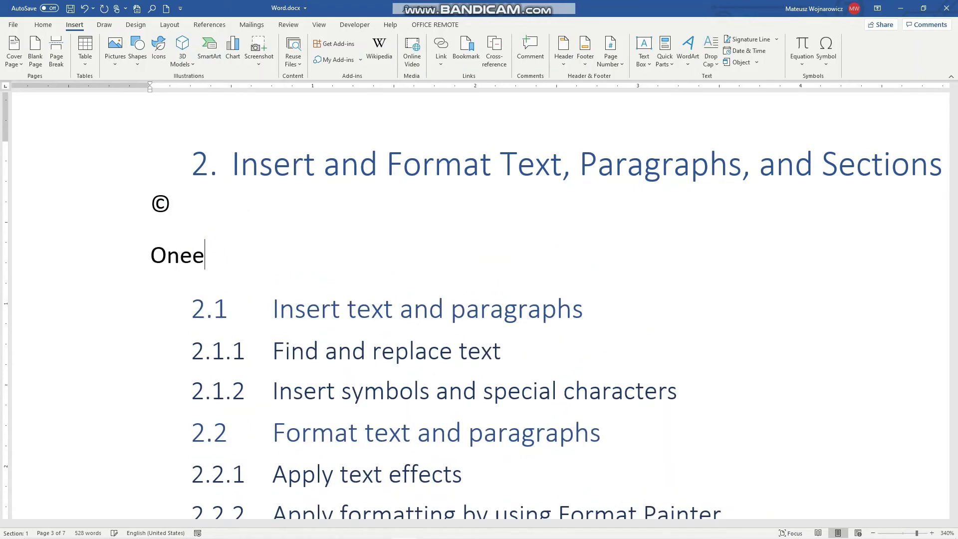
{"action": "key", "text": "Return"}
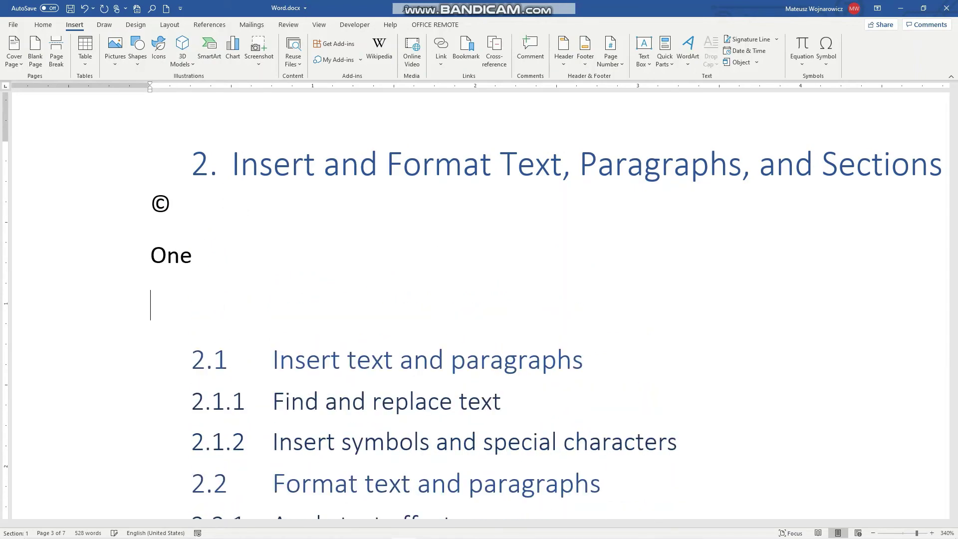
{"action": "type", "text": "Two"}
{"action": "key", "text": "Return"}
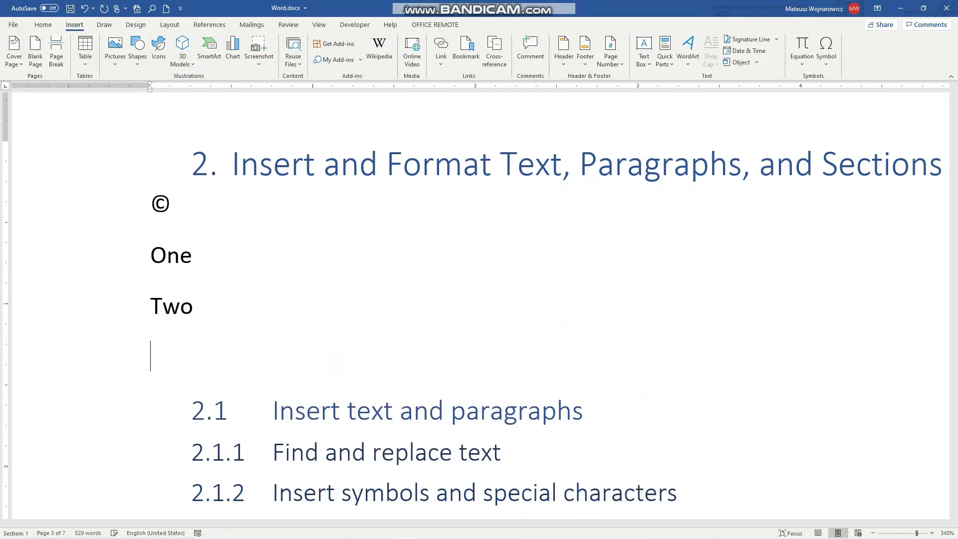
{"action": "type", "text": "Three"}
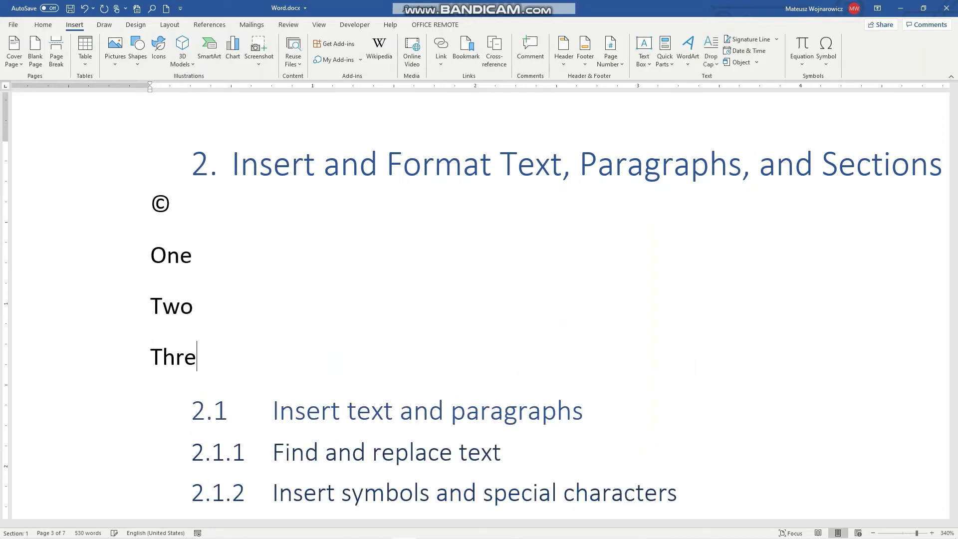
{"action": "triple_click", "coordinate": [169, 262]}
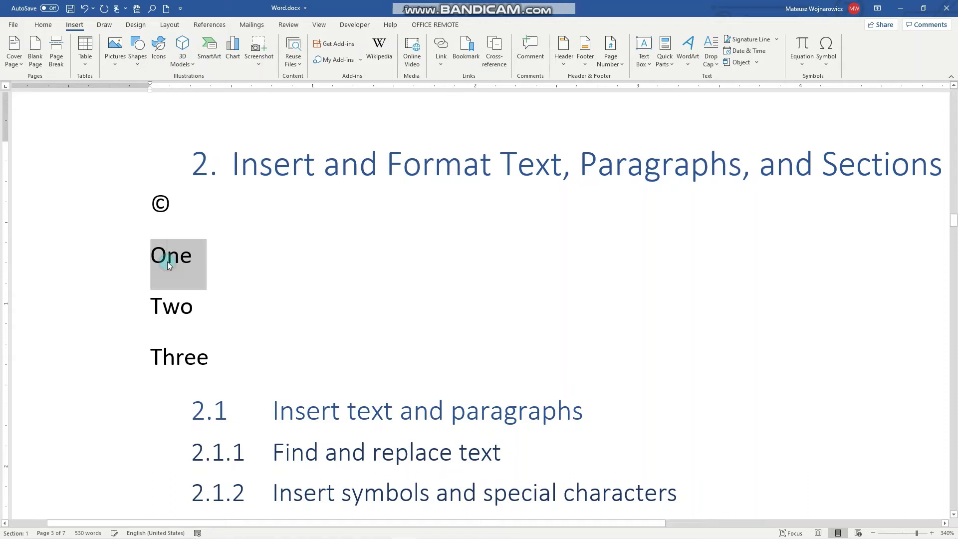
Step: Apply the white-fill, orange-outline, hard orange shadow text effect to One
{"action": "left_click", "coordinate": [45, 25]}
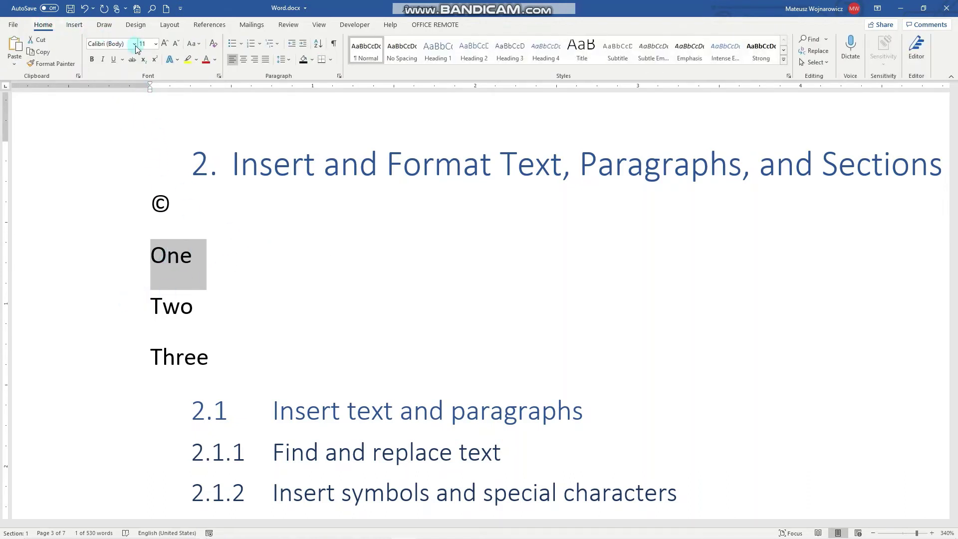
{"action": "left_click", "coordinate": [178, 61]}
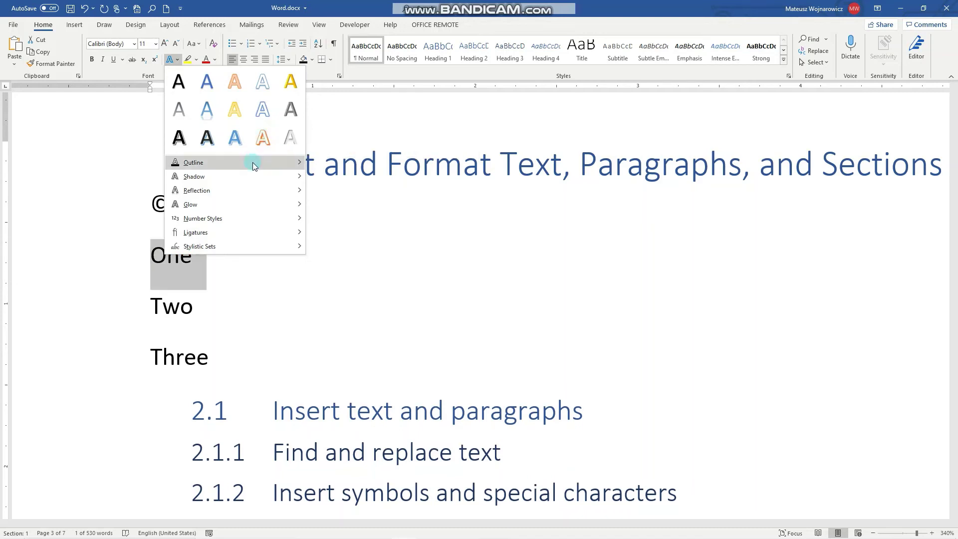
{"action": "mouse_move", "coordinate": [252, 163]}
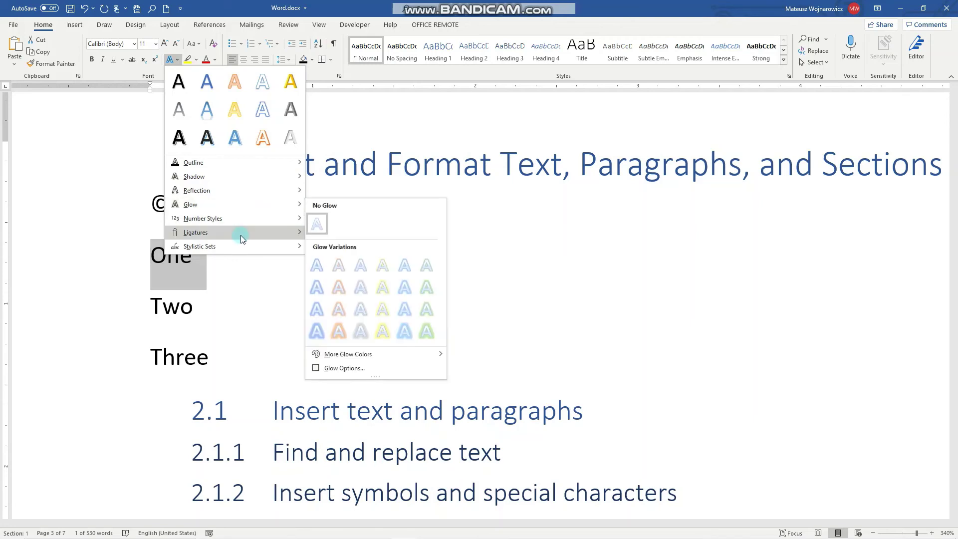
{"action": "left_click", "coordinate": [269, 144]}
Step: Place the cursor inside the styled word One
{"action": "scroll", "coordinate": [377, 347], "scroll_direction": "down", "scroll_amount": 3}
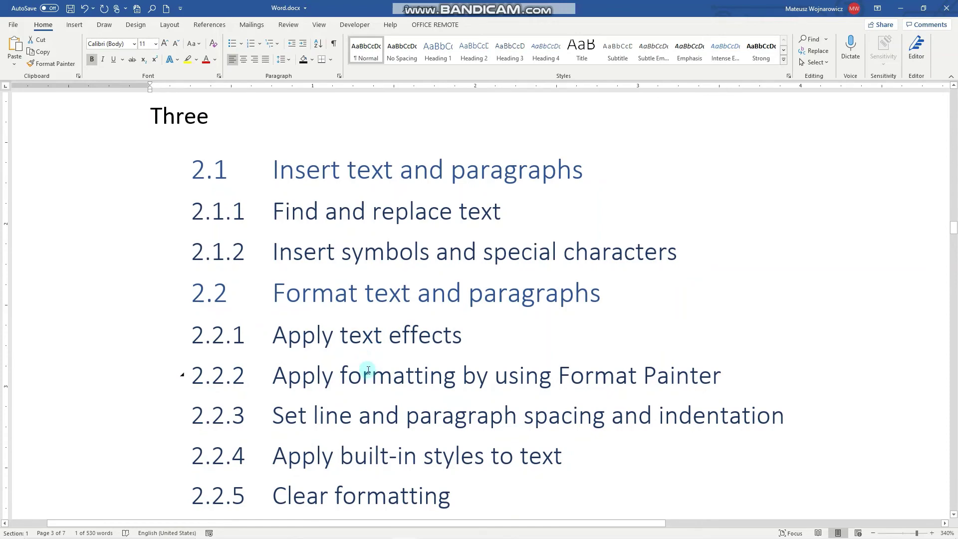
{"action": "left_click", "coordinate": [348, 335]}
{"action": "left_click", "coordinate": [349, 375]}
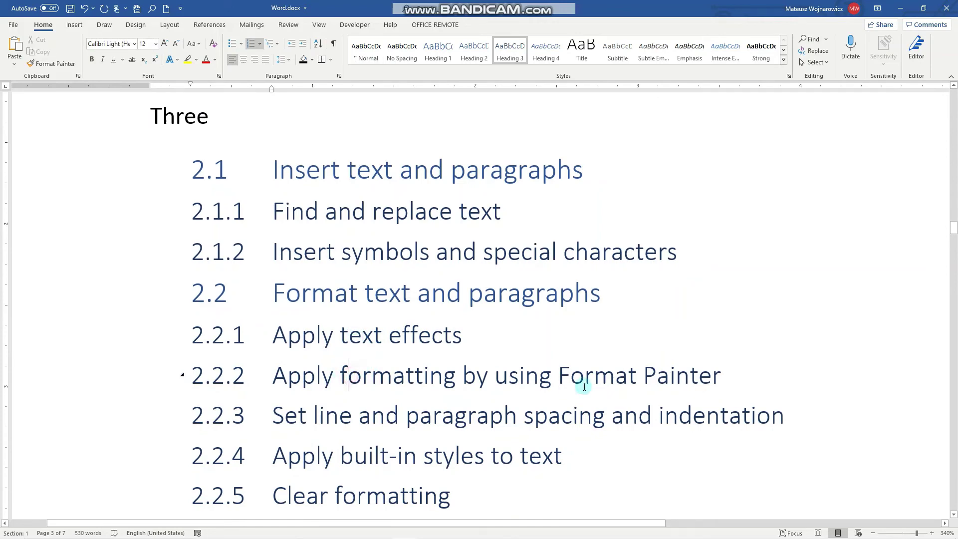
{"action": "scroll", "coordinate": [343, 308], "scroll_direction": "up", "scroll_amount": 4}
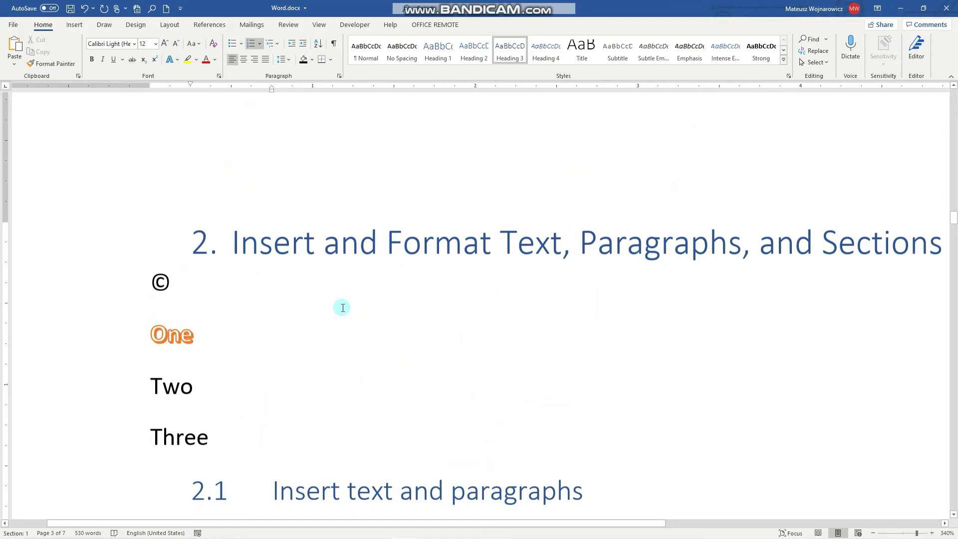
{"action": "scroll", "coordinate": [207, 309], "scroll_direction": "down", "scroll_amount": 2}
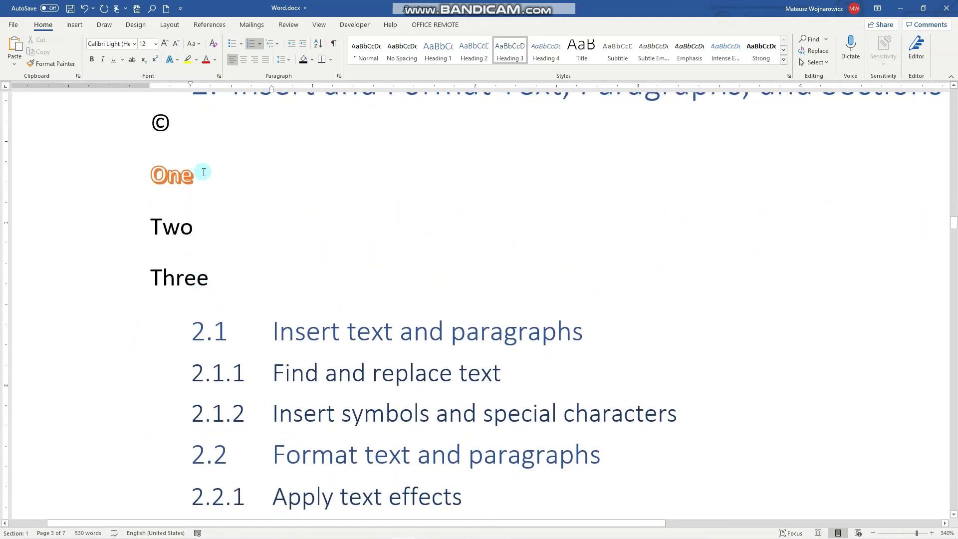
{"action": "left_click_drag", "start_coordinate": [201, 172], "coordinate": [180, 174]}
{"action": "left_click", "coordinate": [180, 174]}
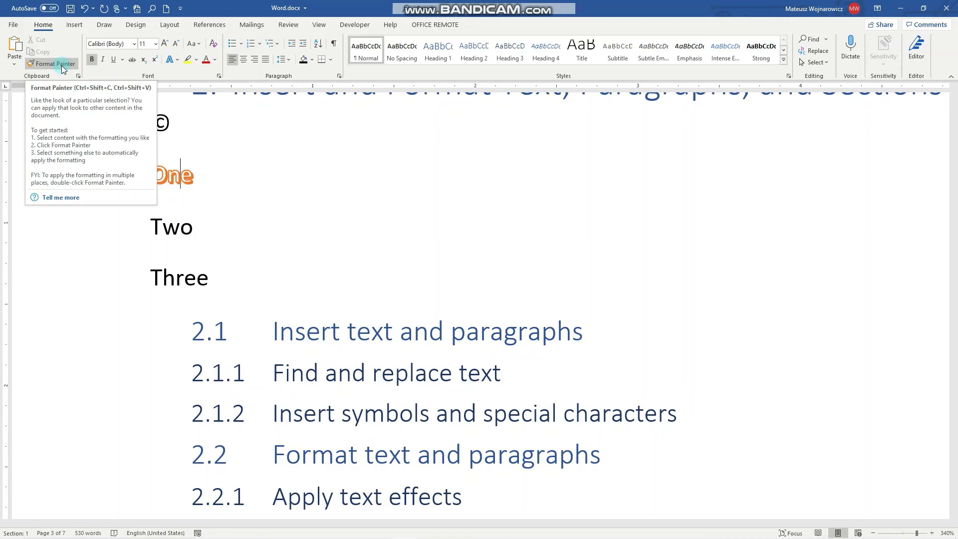
Step: Copy One's orange outlined effect onto Two and Three with Format Painter
{"action": "left_click", "coordinate": [65, 67]}
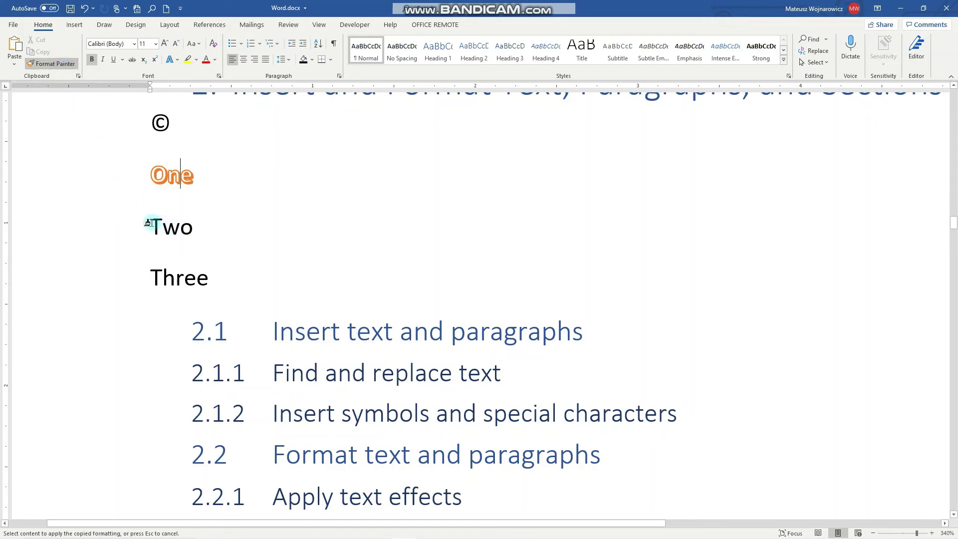
{"action": "left_click_drag", "start_coordinate": [156, 220], "coordinate": [200, 226]}
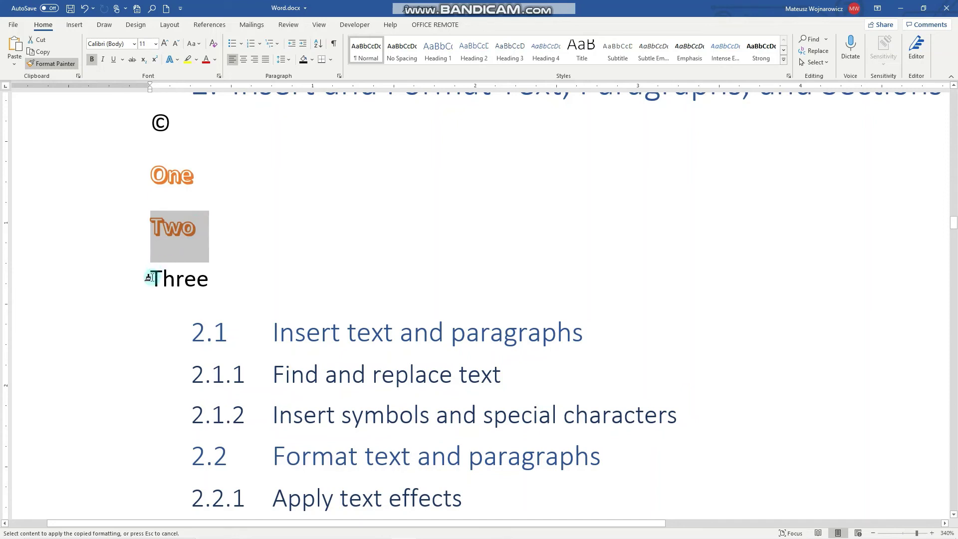
{"action": "mouse_move", "coordinate": [150, 278]}
{"action": "left_mouse_down"}
{"action": "mouse_move", "coordinate": [220, 278]}
{"action": "mouse_move", "coordinate": [227, 287]}
{"action": "left_mouse_up"}
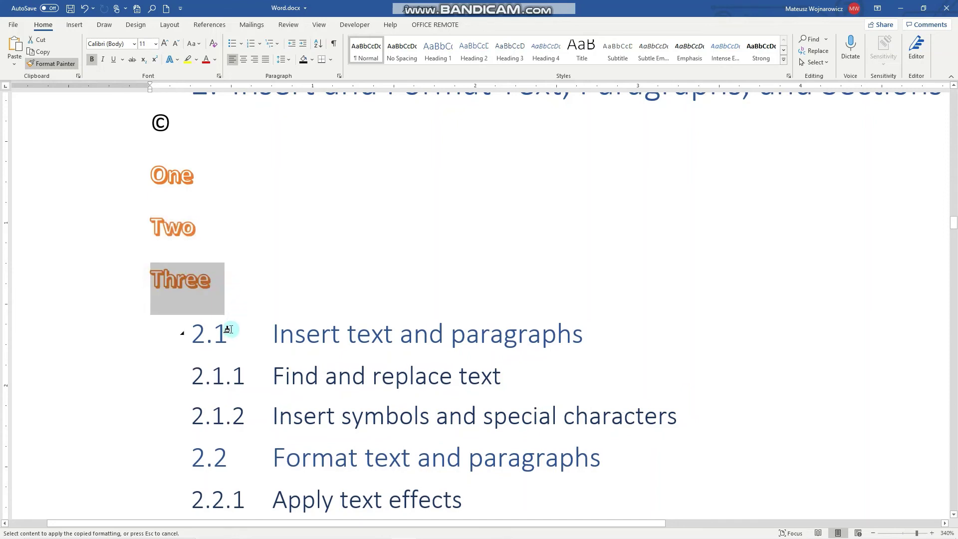
{"action": "left_click", "coordinate": [54, 64]}
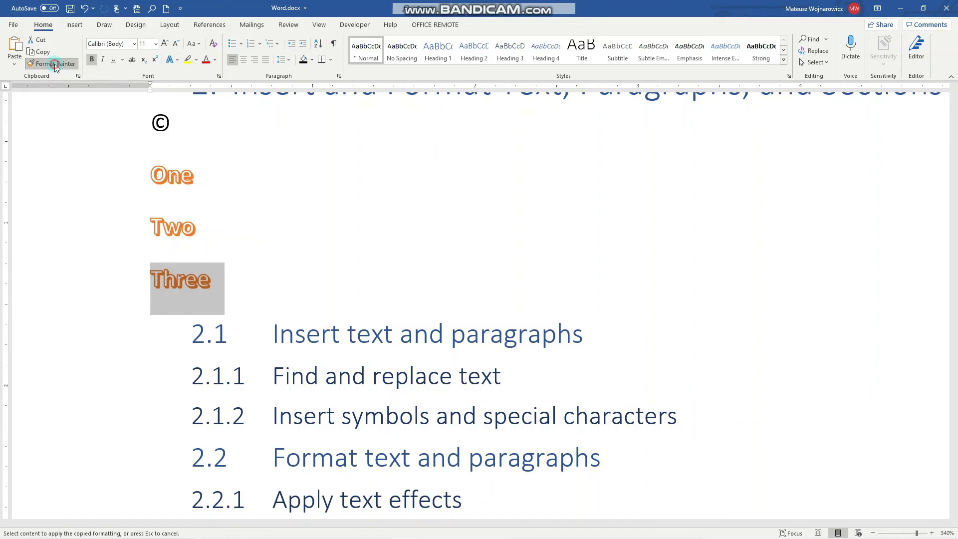
{"action": "left_click", "coordinate": [372, 279]}
{"action": "scroll", "coordinate": [372, 280], "scroll_direction": "down", "scroll_amount": 1}
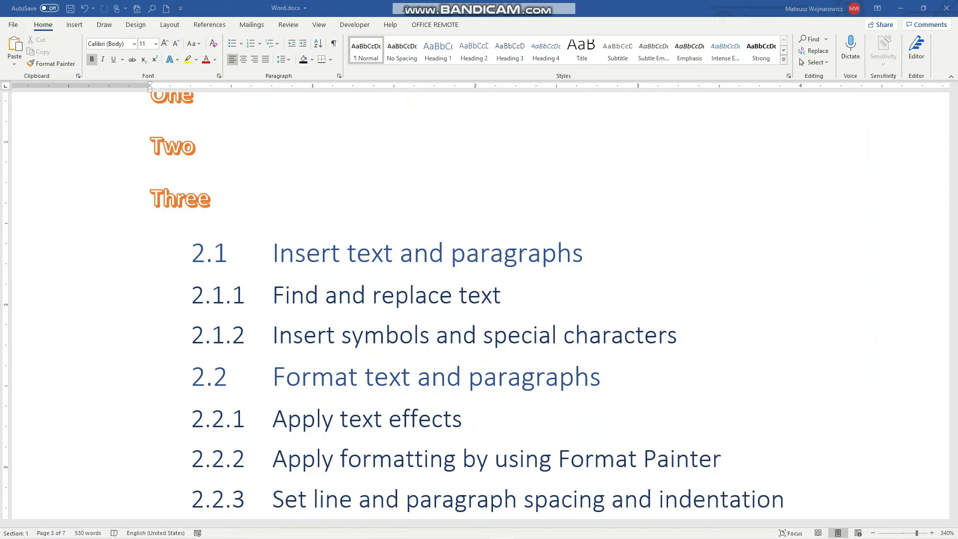